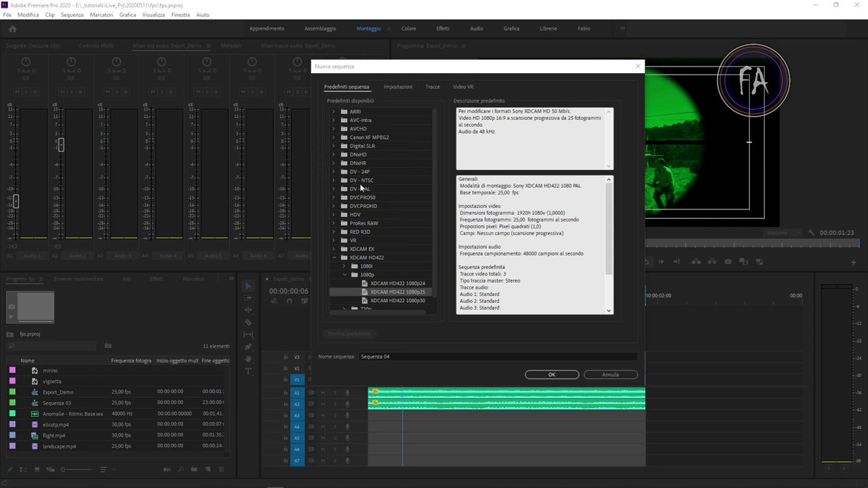
# Collapse the XDCAM HD422 folder in the sequence preset tree
pyautogui.click(334, 259)
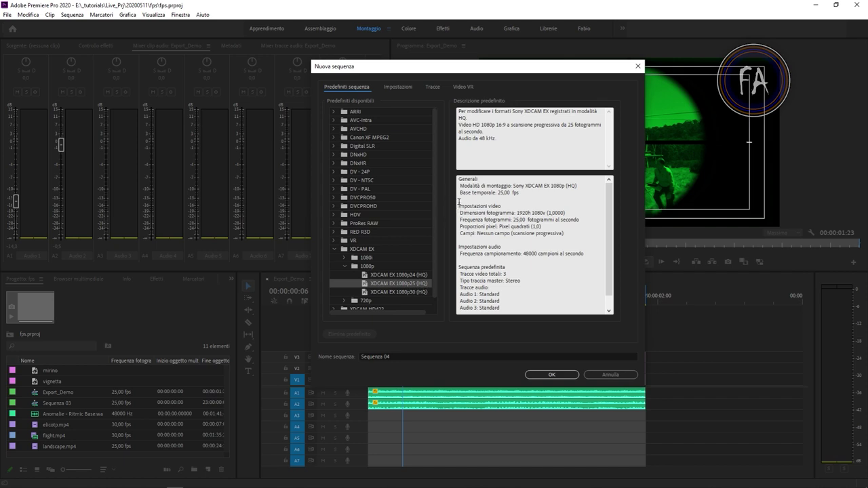
pyautogui.moveTo(460, 177)
pyautogui.mouseDown()
pyautogui.moveTo(521, 219)
pyautogui.moveTo(565, 310)
pyautogui.mouseUp()
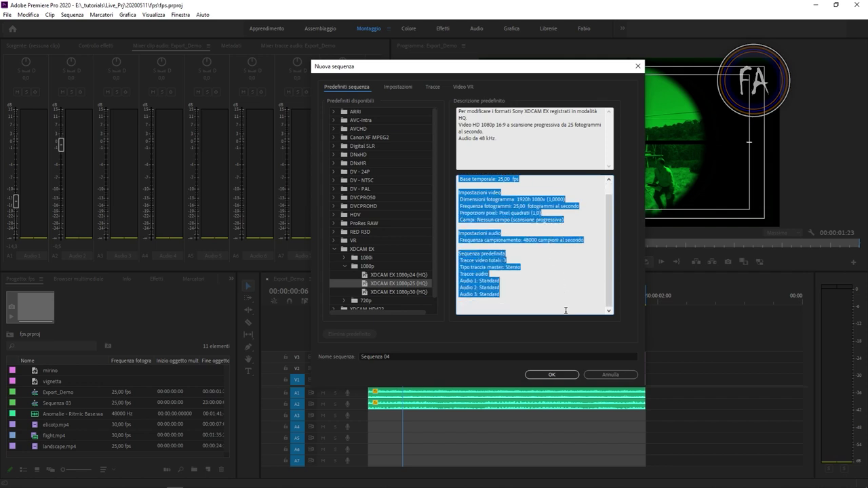
pyautogui.click(556, 303)
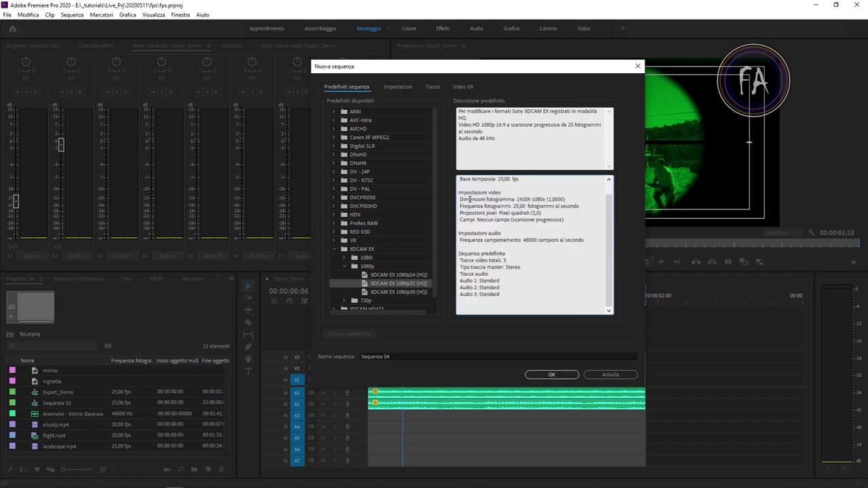
pyautogui.moveTo(567, 200)
pyautogui.mouseDown()
pyautogui.moveTo(460, 199)
pyautogui.moveTo(586, 207)
pyautogui.mouseUp()
pyautogui.click(459, 203)
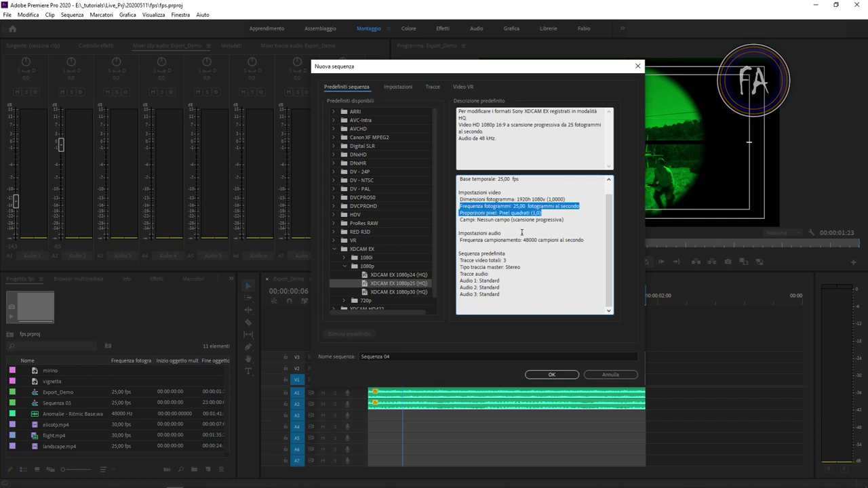
pyautogui.click(500, 235)
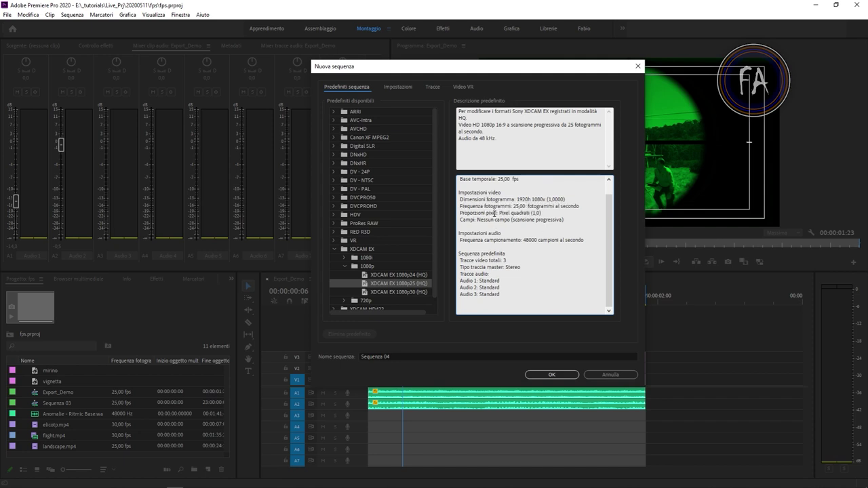
pyautogui.moveTo(489, 214); pyautogui.dragTo(543, 213)
pyautogui.click(494, 209)
pyautogui.moveTo(461, 219); pyautogui.dragTo(569, 217)
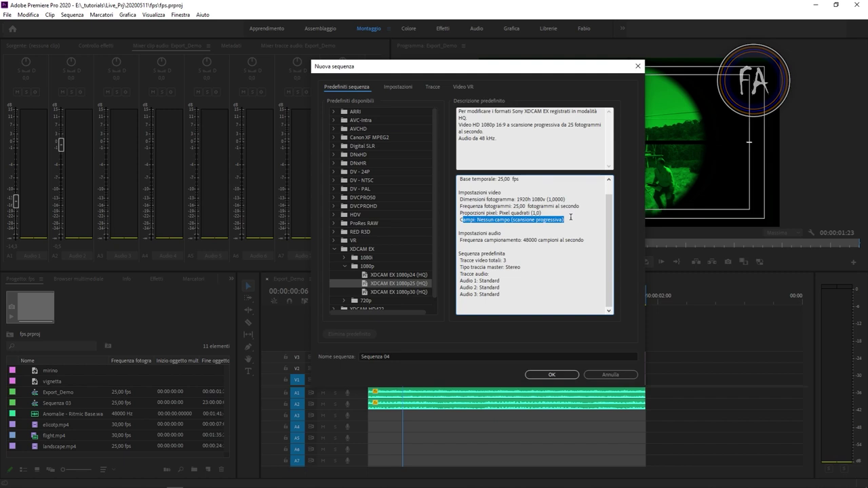
pyautogui.click(570, 217)
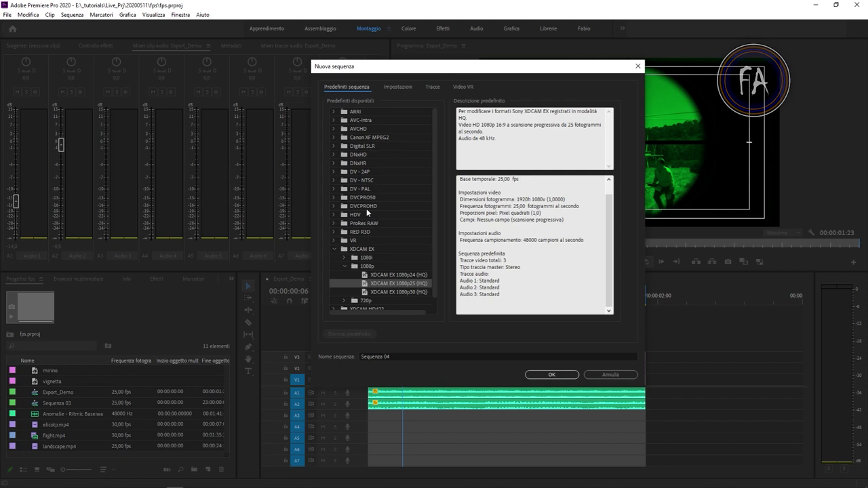
# Pick XDCAM EX 1080p24 (HQ) and view its Impostazioni settings at 23.976 fps
pyautogui.click(377, 248)
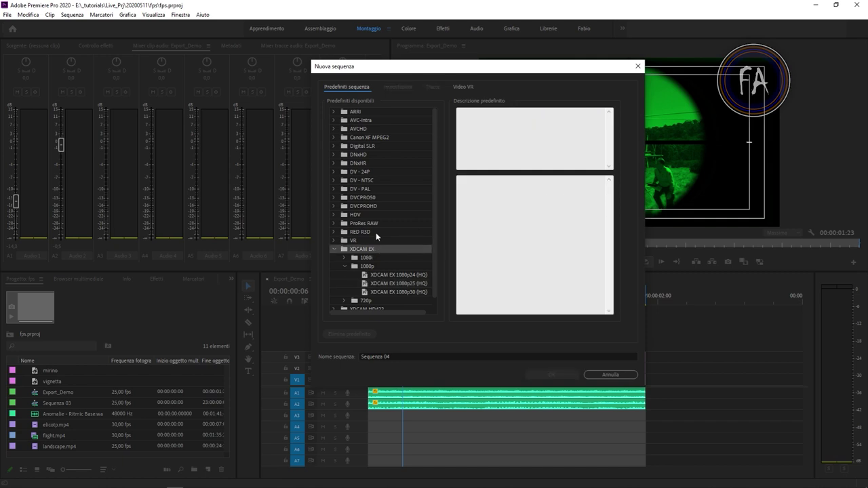
pyautogui.click(380, 232)
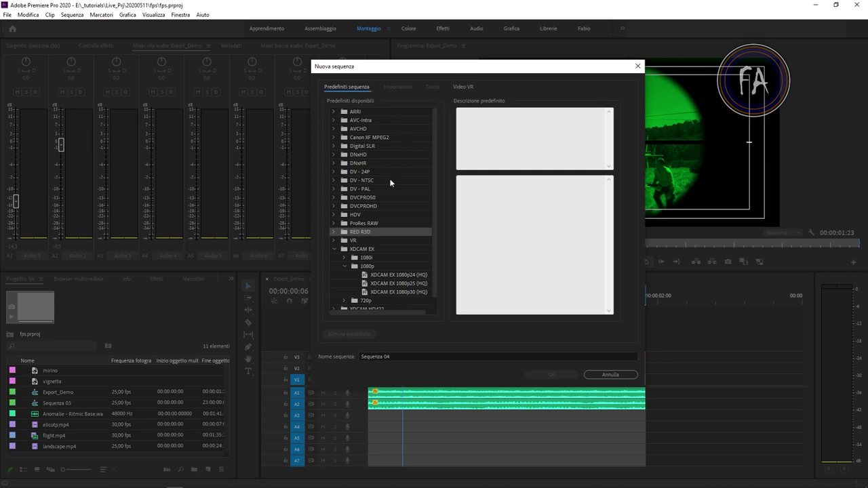
pyautogui.click(377, 276)
pyautogui.click(407, 89)
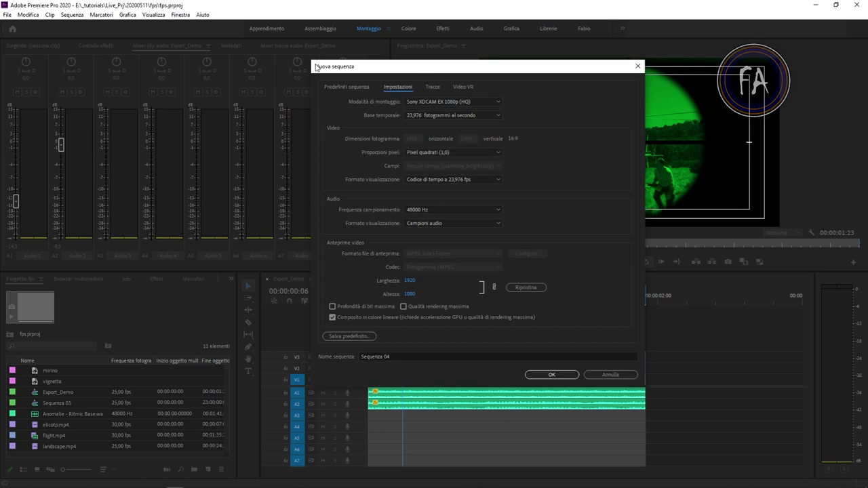
# Return to the Predefiniti sequenza list showing the 1080p24 (HQ) description
pyautogui.click(346, 87)
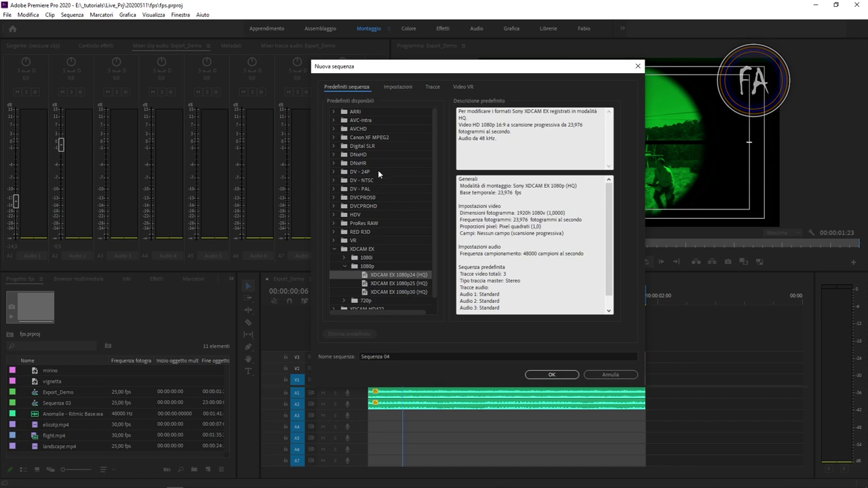